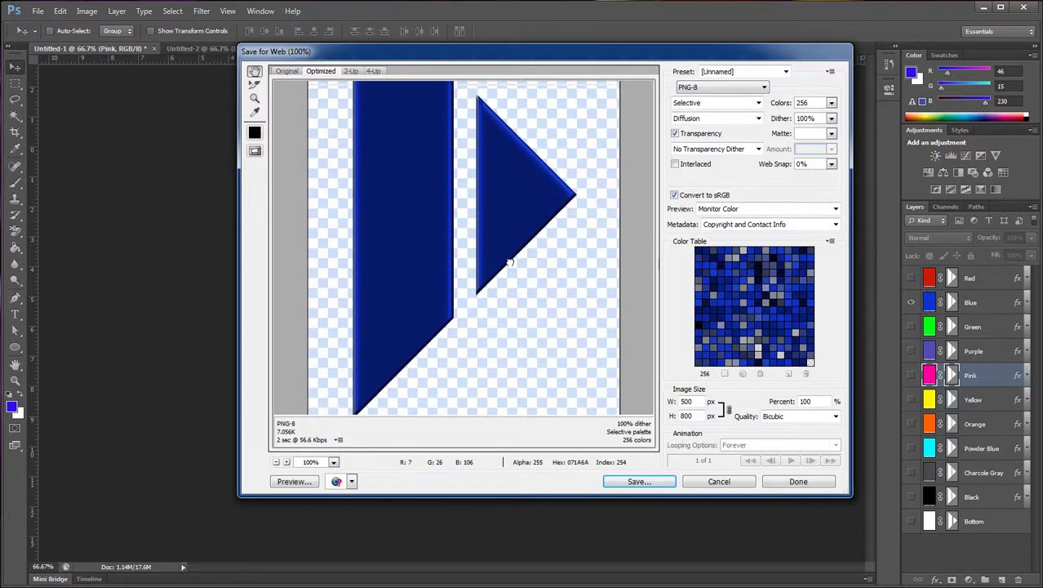
Step: Inspect the blue logo in the Save for Web preview and close the preview without saving
drag(507, 272, 440, 387)
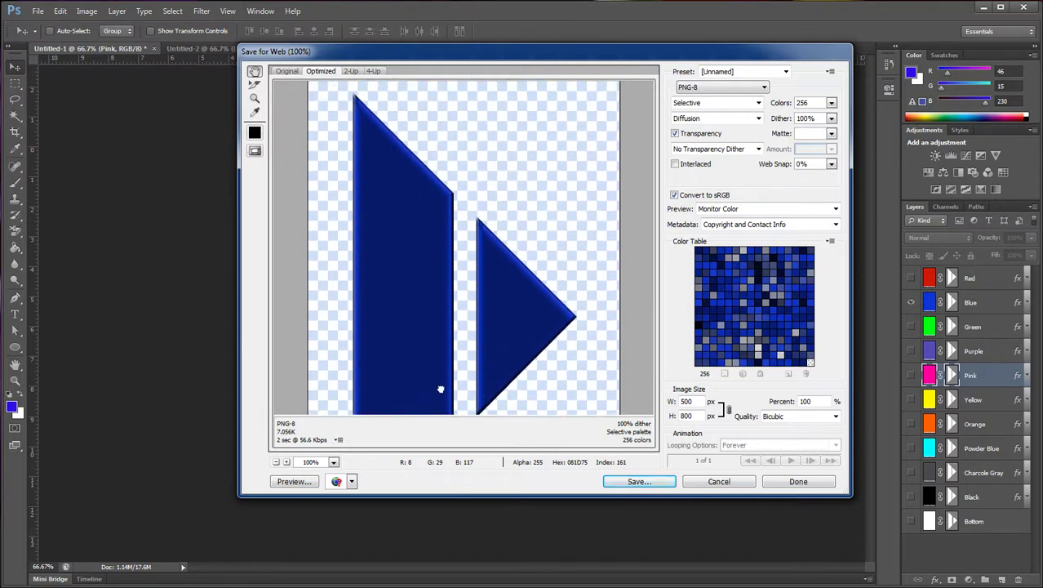
drag(456, 277, 440, 361)
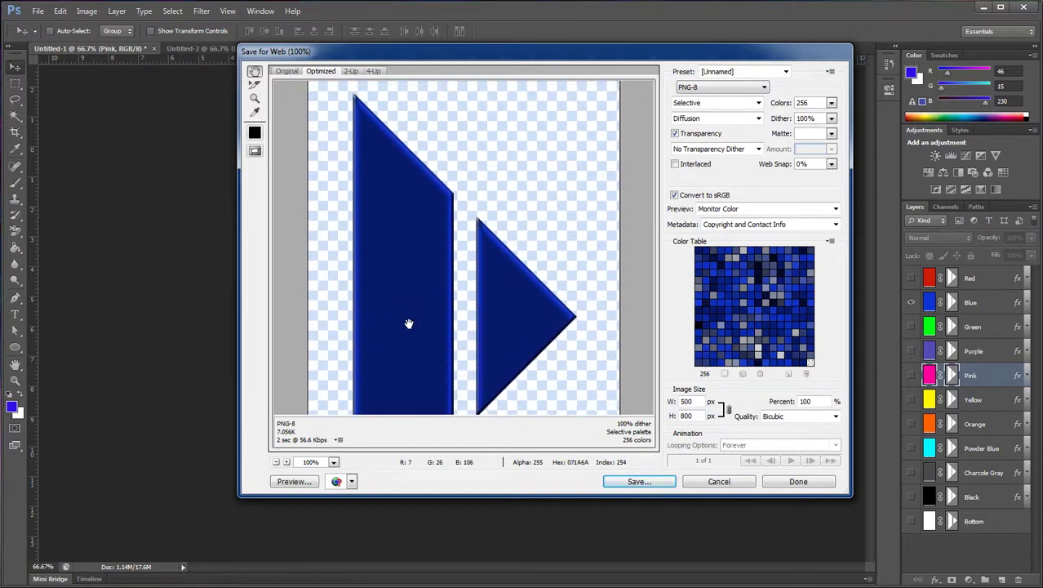
mouse_move(410, 321)
mouse_down()
mouse_move(409, 145)
mouse_move(409, 341)
mouse_up()
drag(421, 341, 432, 227)
click(720, 482)
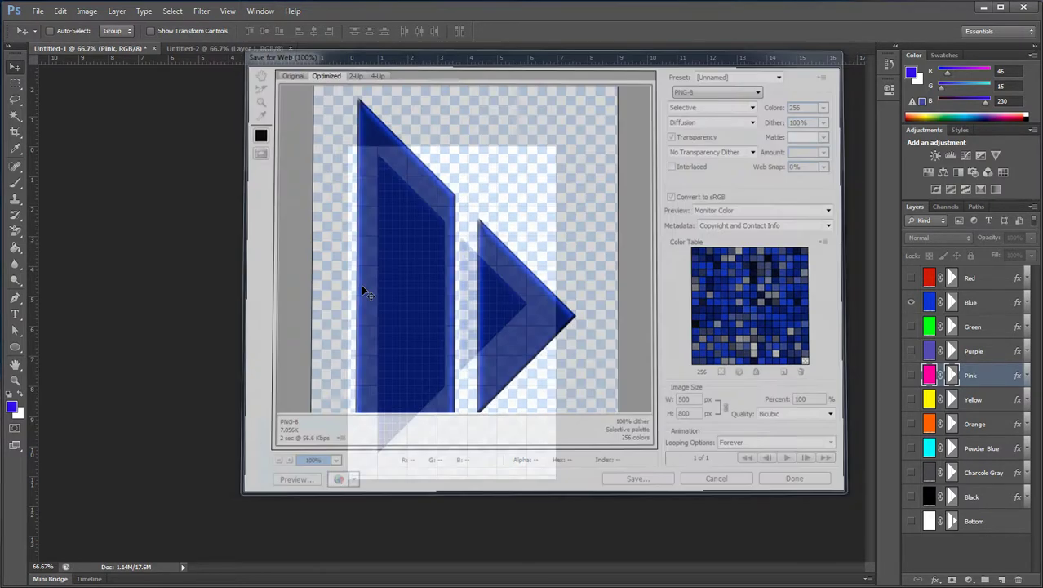
Step: Switch to the Untitled-2 document and check its canvas size in pixels without applying any change
click(218, 49)
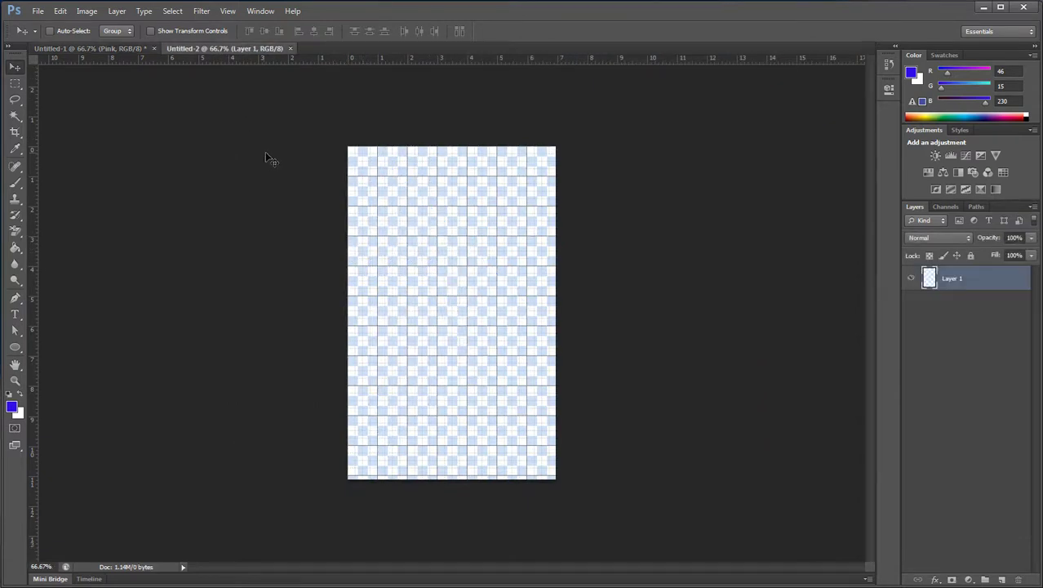
click(60, 12)
mouse_move(85, 12)
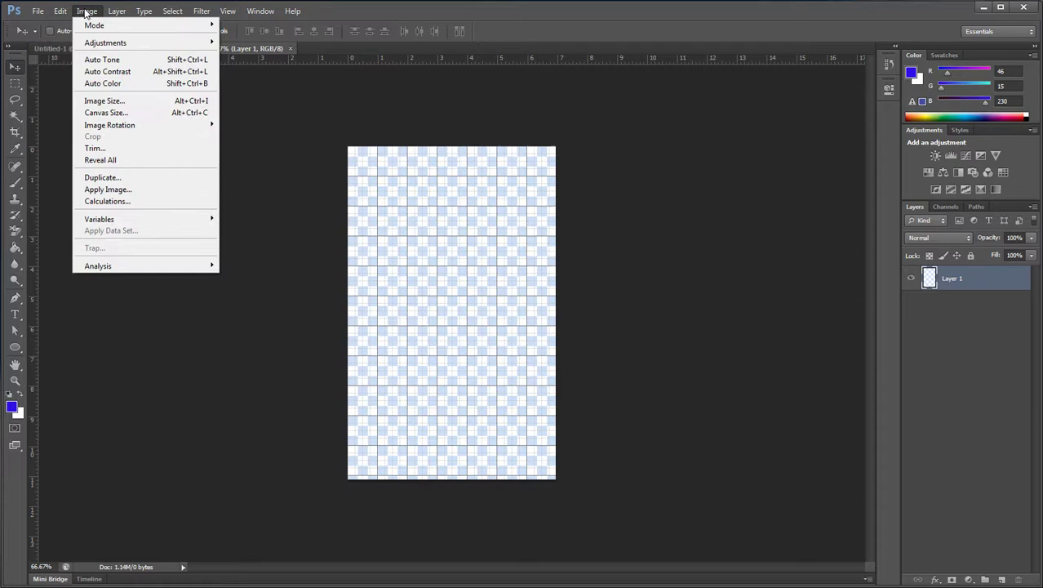
click(107, 114)
click(849, 169)
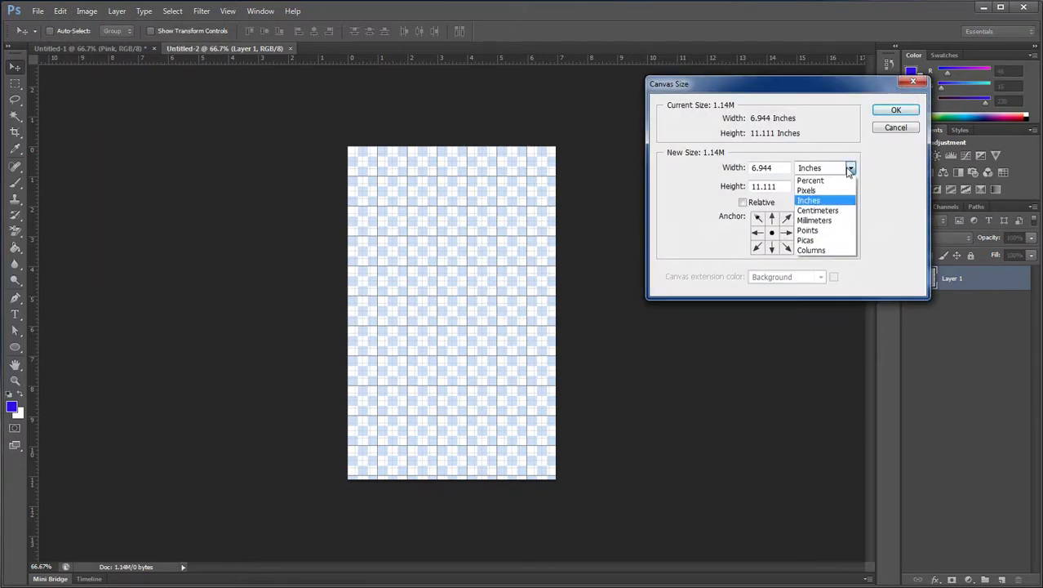
click(806, 190)
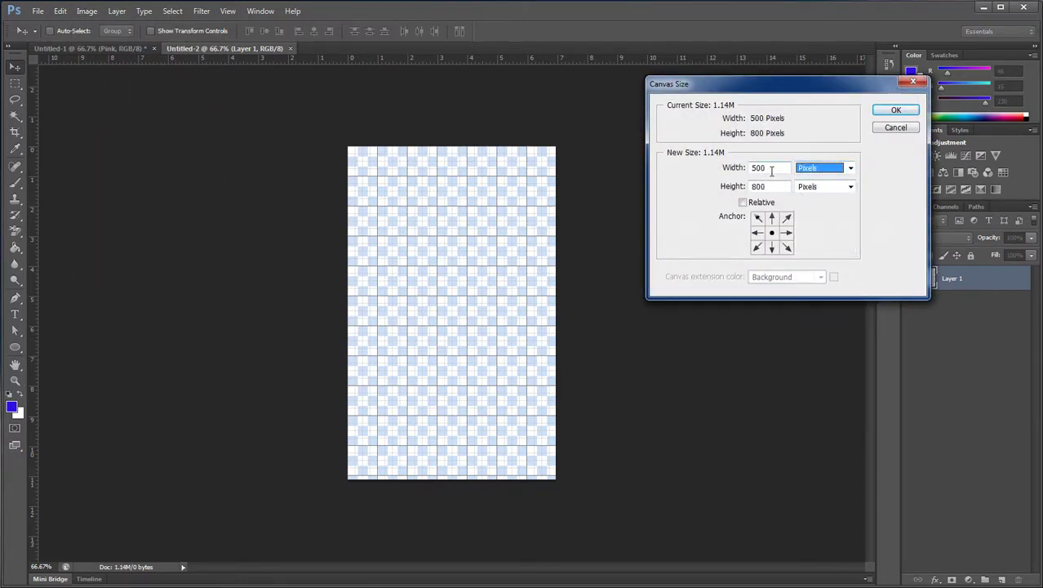
click(895, 129)
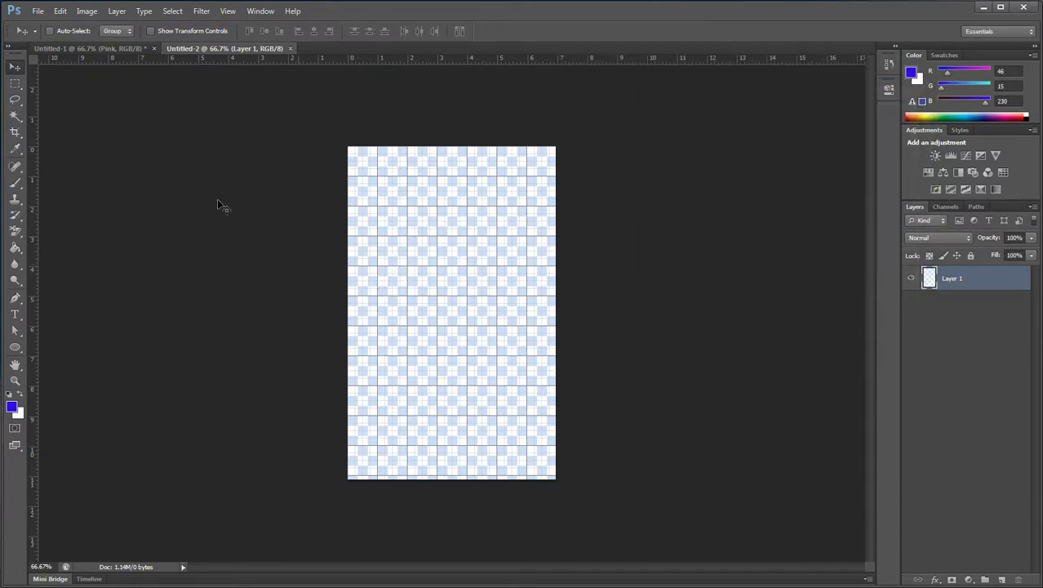
Step: Choose the Pen tool and check that the grid is set to show in Untitled-2
click(16, 299)
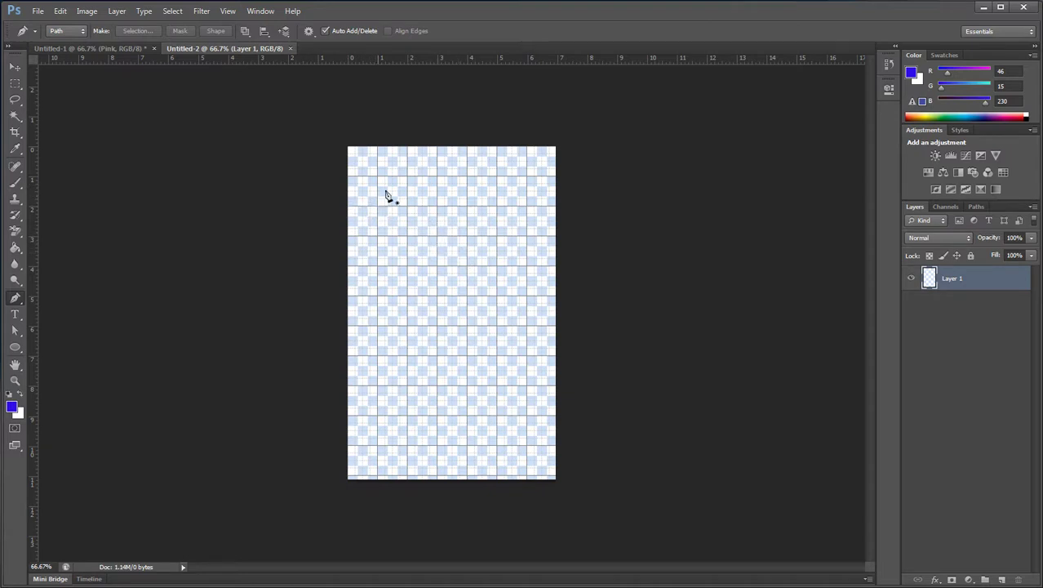
click(227, 11)
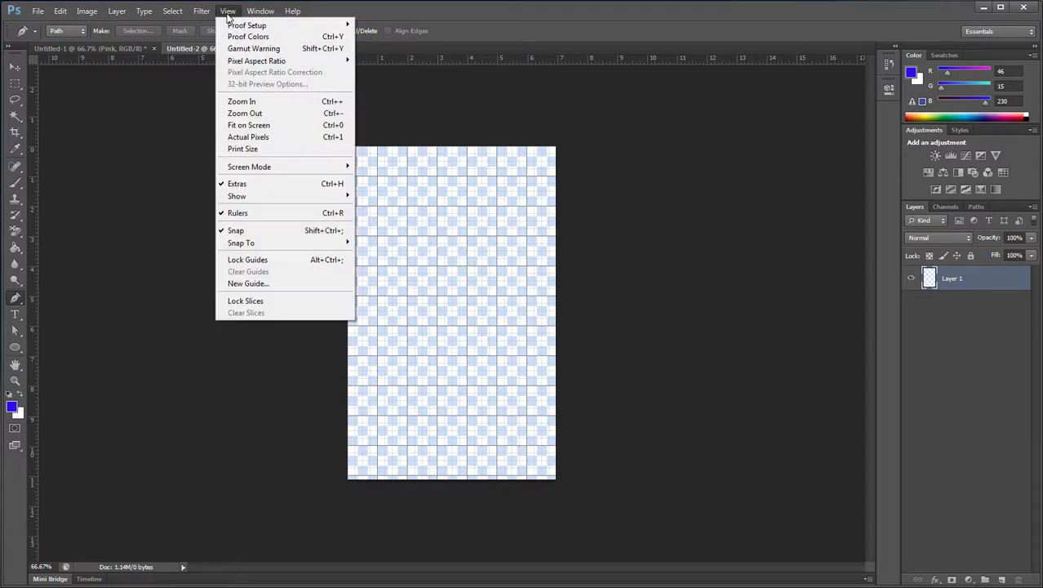
mouse_move(272, 203)
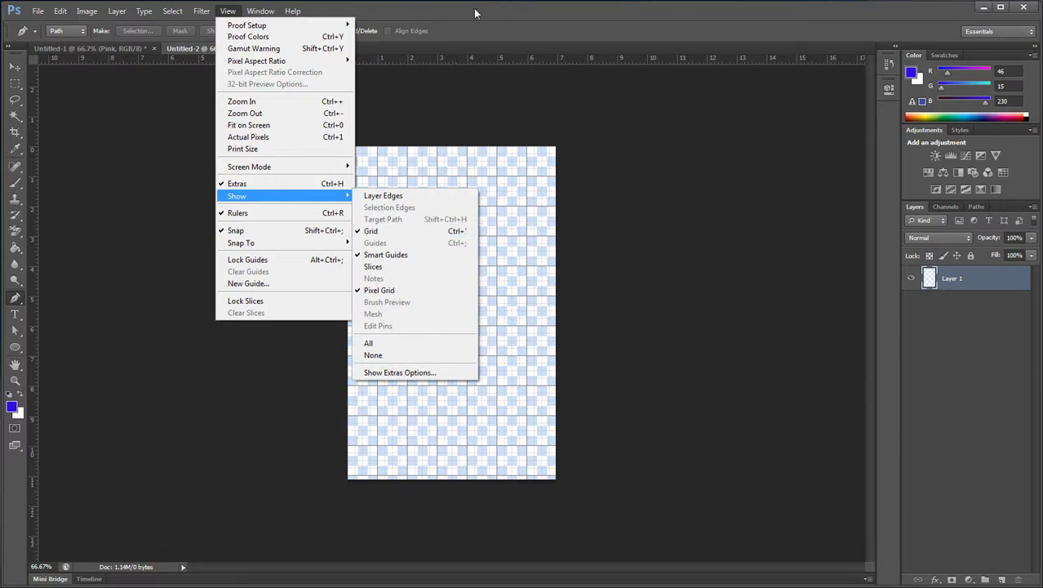
click(371, 230)
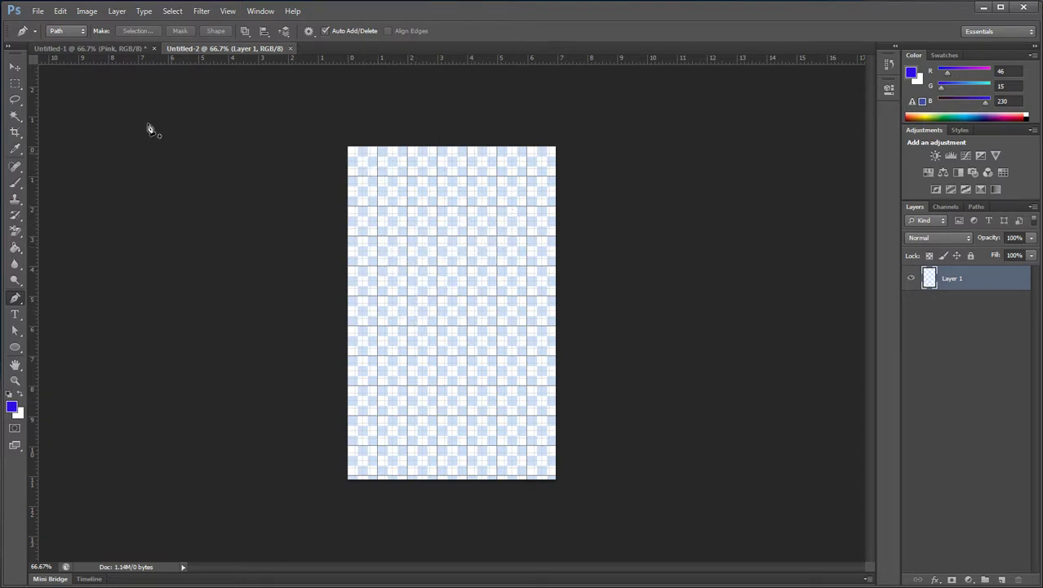
Step: Review the Transparency & Gamut preferences for grid size and grid colors, and close them without changes
click(59, 11)
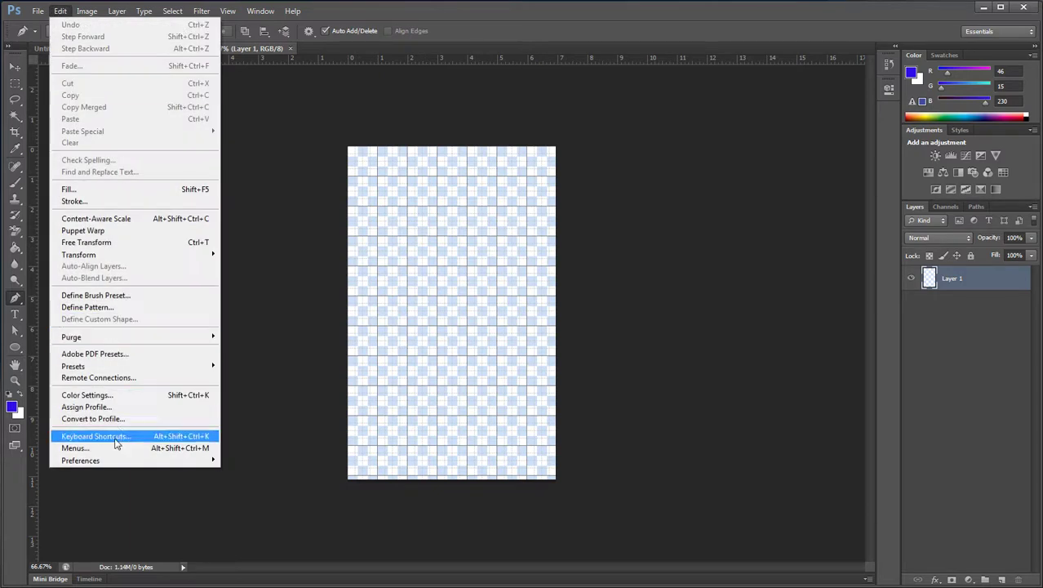
mouse_move(112, 462)
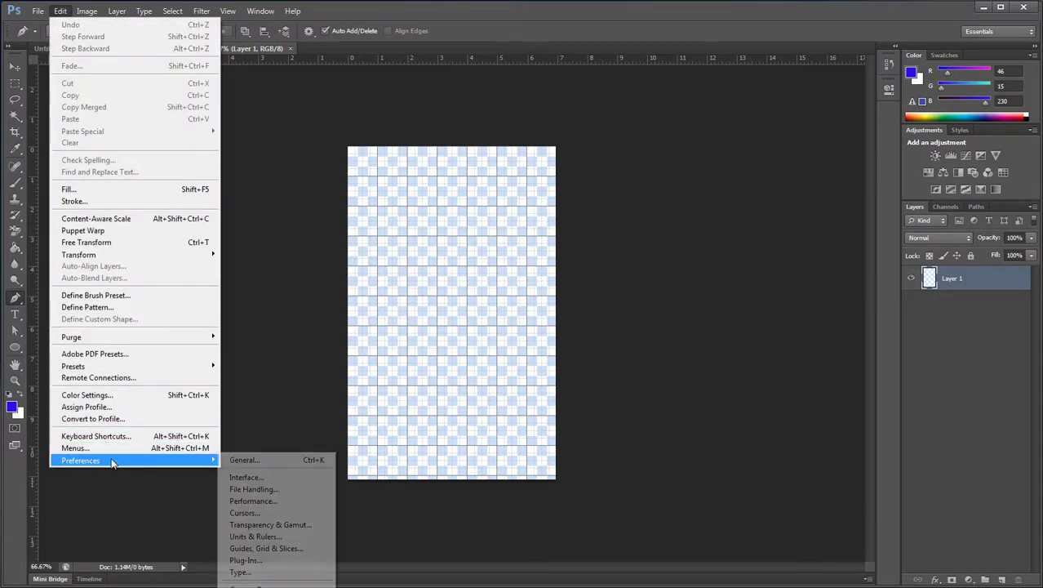
click(281, 527)
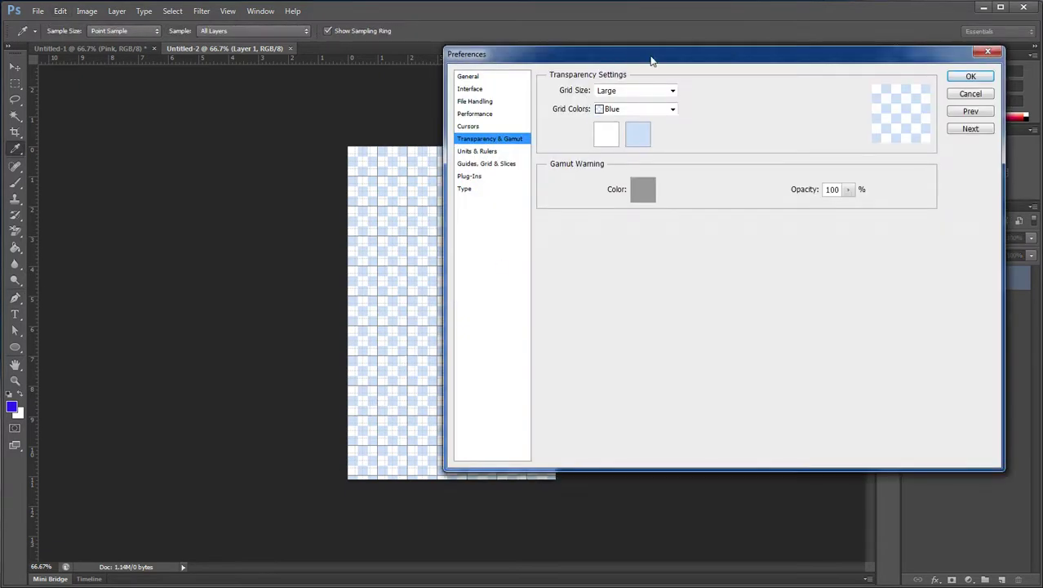
drag(653, 60, 427, 58)
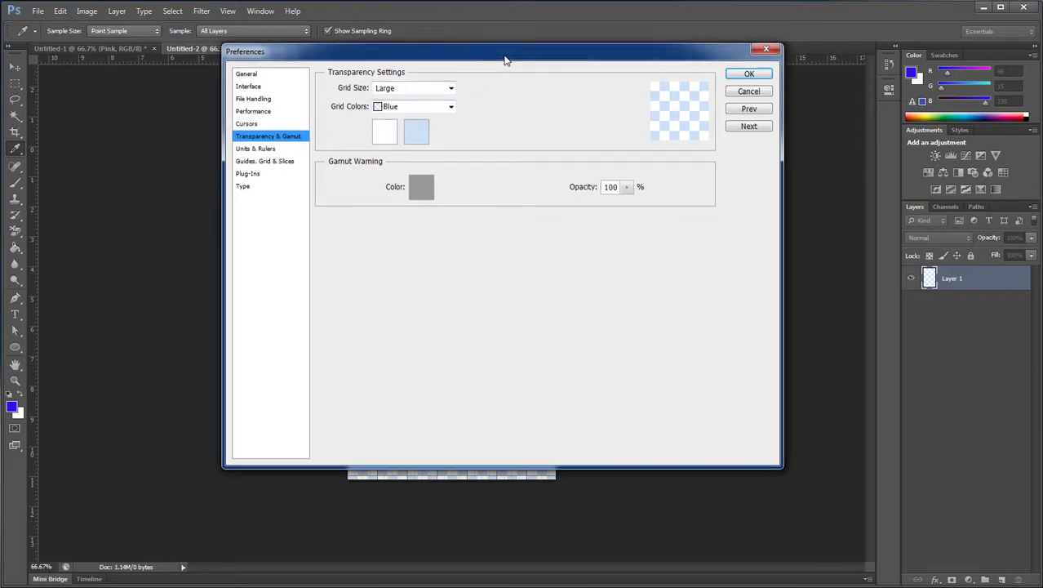
drag(468, 51, 746, 53)
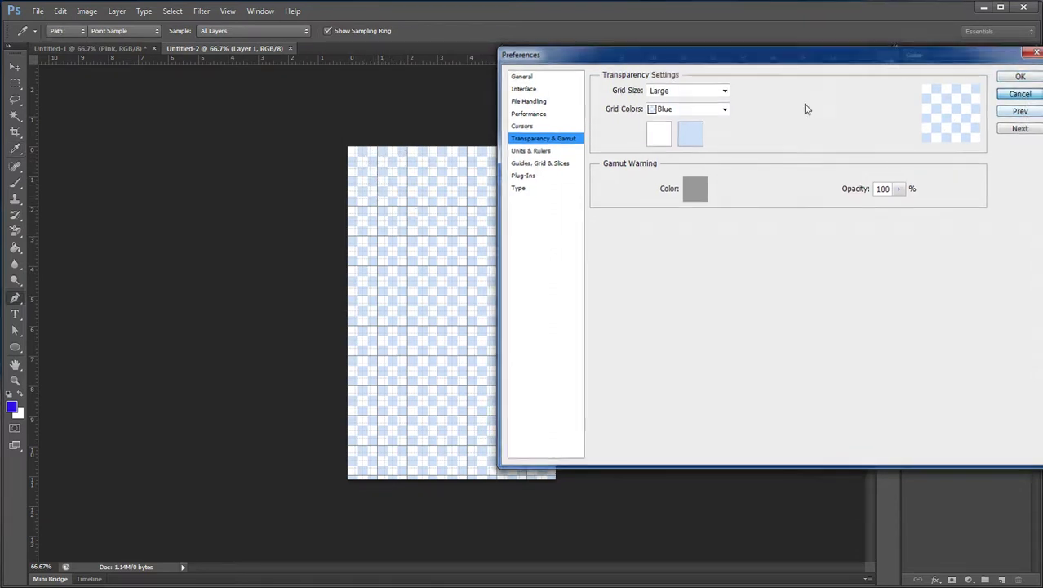
key(Return)
Step: Draw a closed four-sided Pen path about 2.25 in wide, with a 10 in left edge and a 5 in right edge joined by diagonals
key(p)
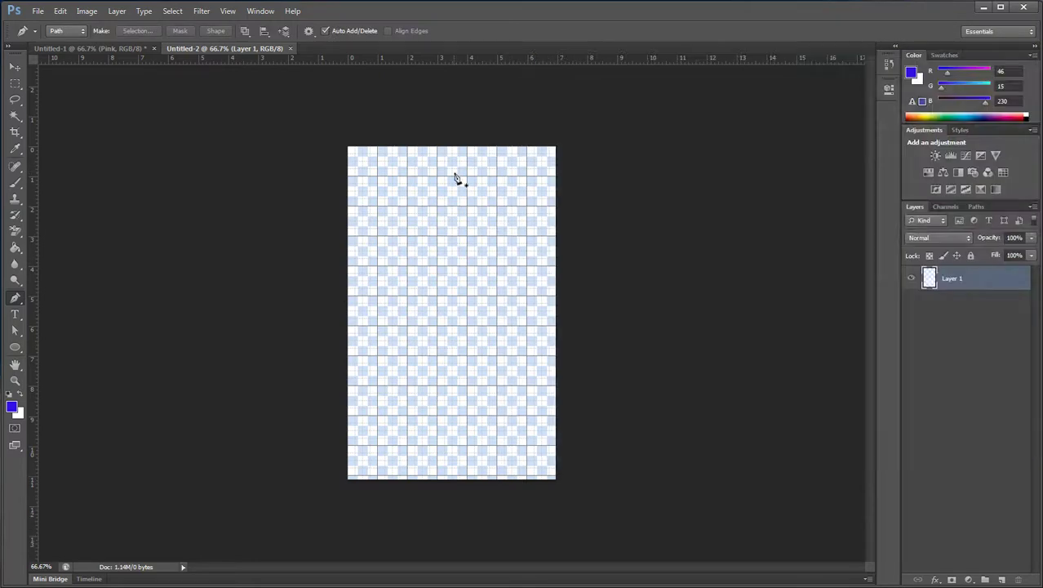
click(370, 161)
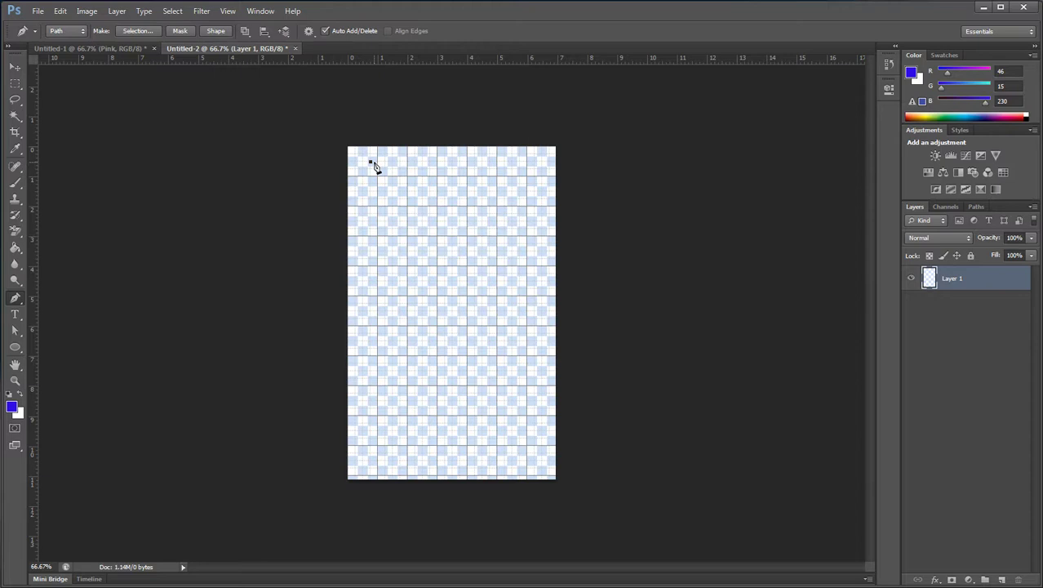
click(371, 462)
click(439, 387)
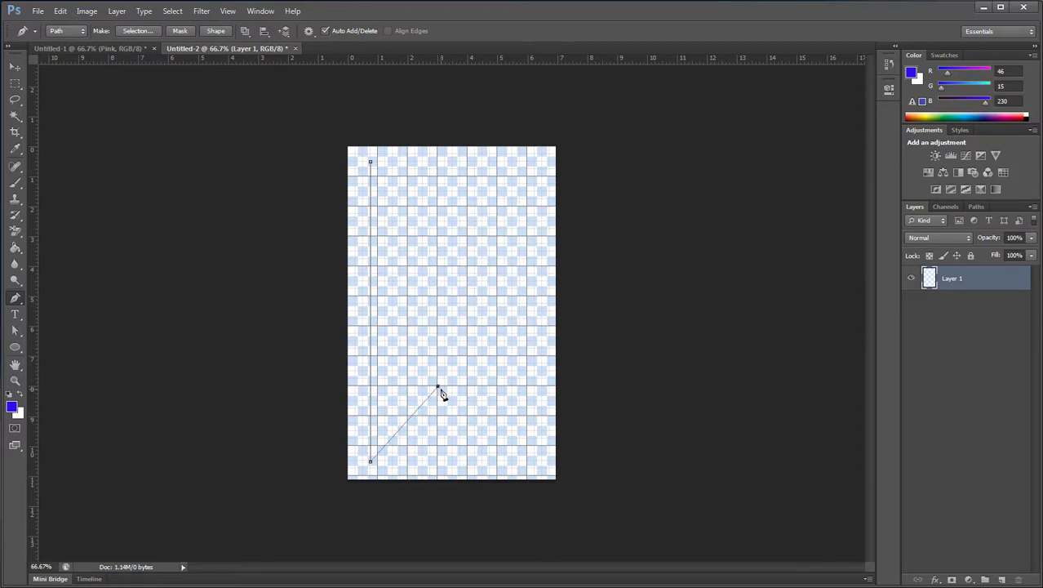
click(438, 238)
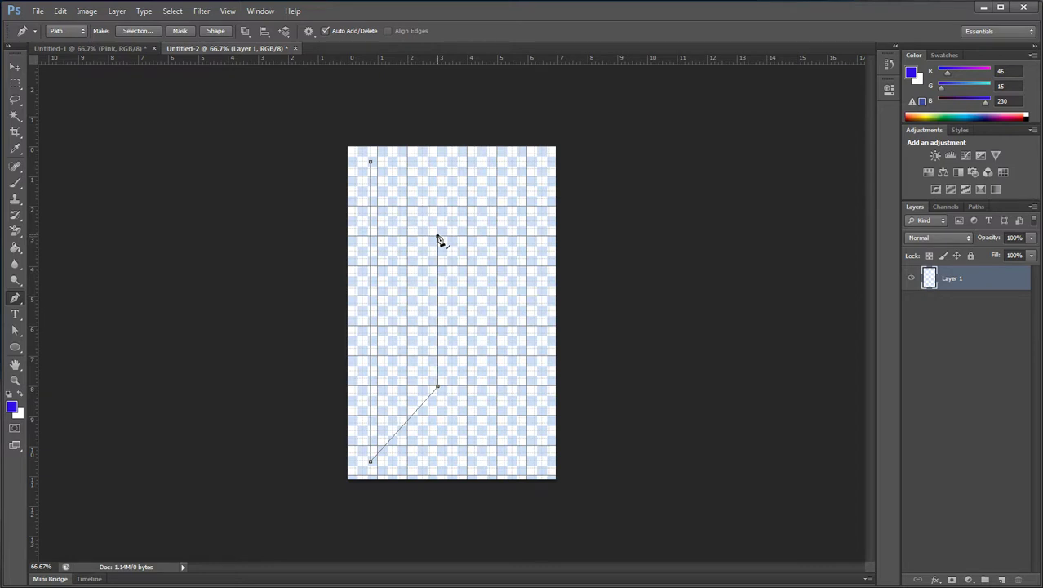
click(370, 163)
Step: Draw a closed right-pointing triangle path about 3.5 in tall and 1.75 in wide, just right of the four-sided path
click(452, 364)
click(452, 261)
click(503, 312)
click(454, 364)
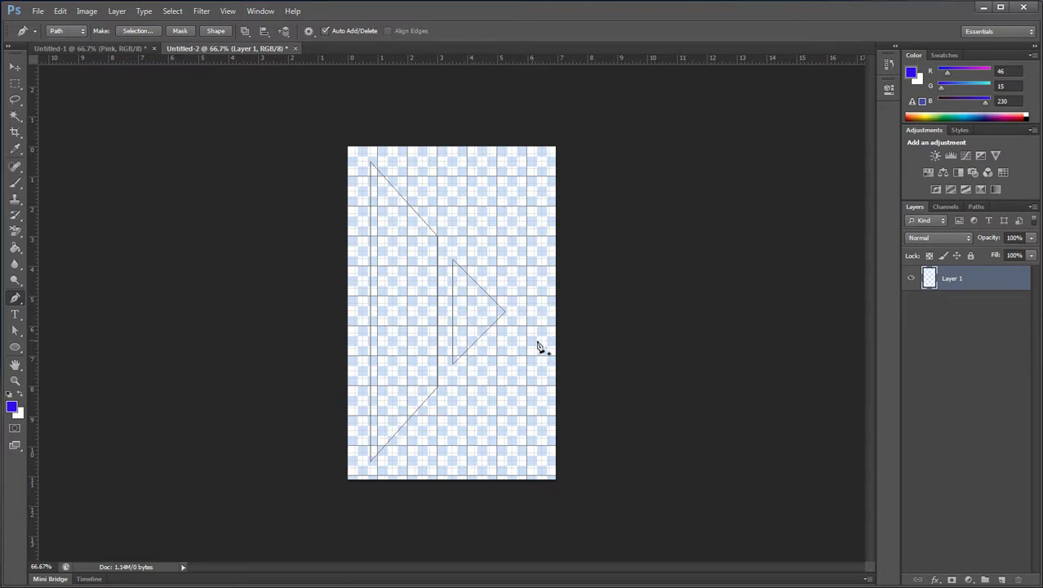
Step: Create a vector mask on Layer 1 from the two drawn paths and switch to the Move tool
right_click(414, 294)
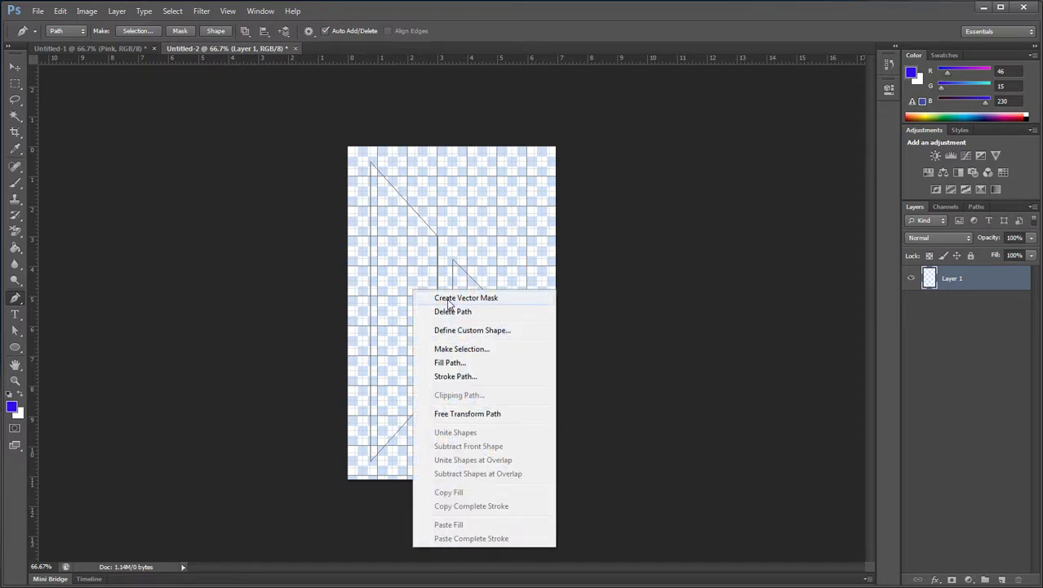
click(447, 299)
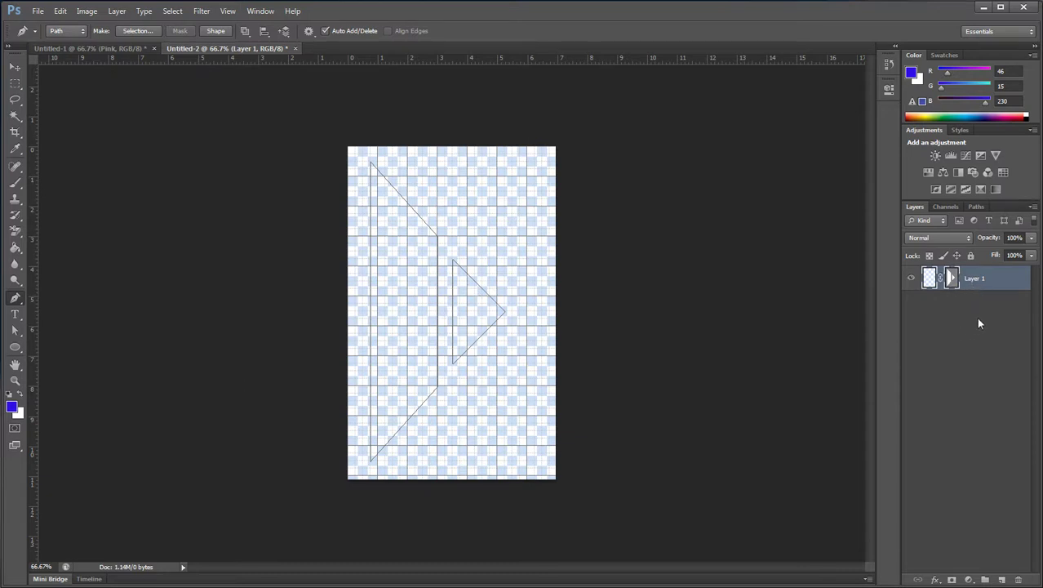
click(14, 69)
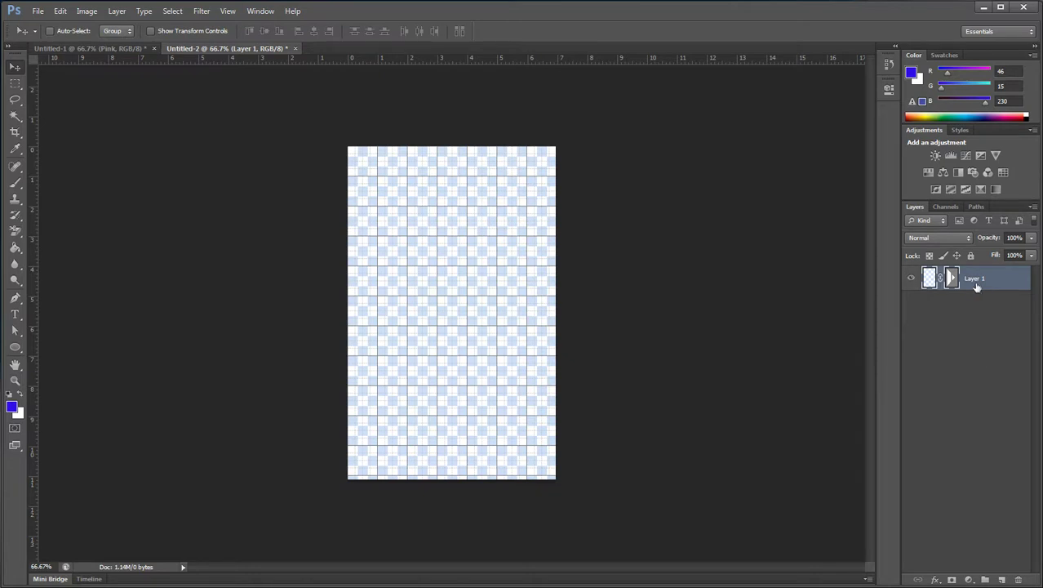
Step: Duplicate Layer 1 and keep the copy hidden beneath it, with Layer 1 selected
drag(976, 285, 1005, 578)
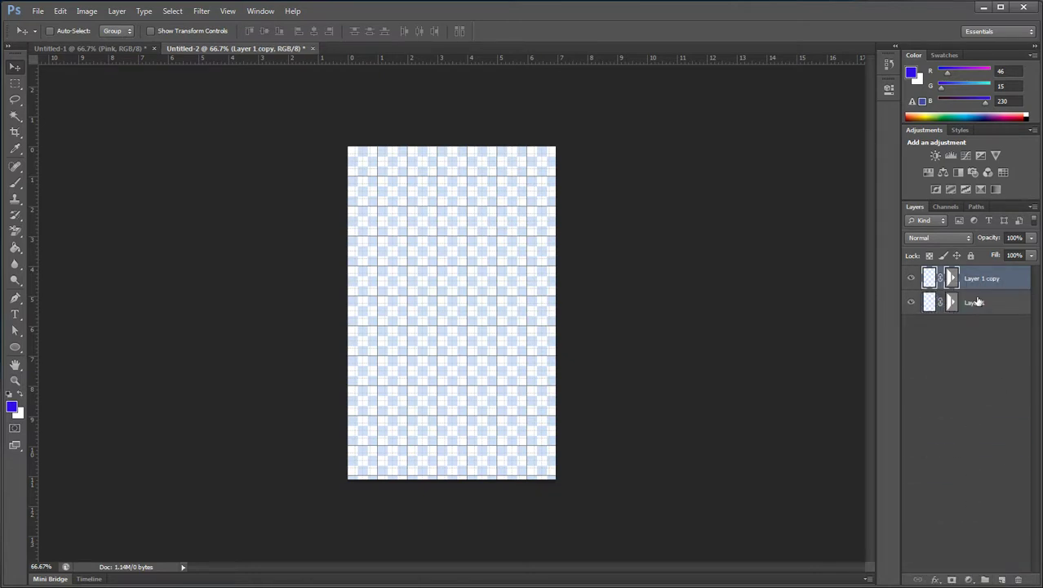
click(910, 281)
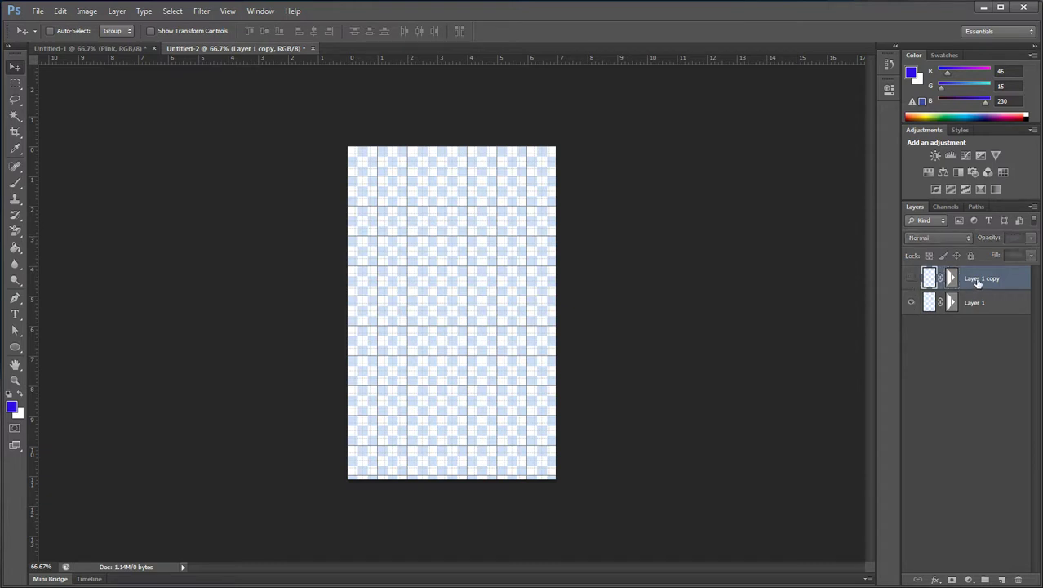
drag(927, 282, 915, 315)
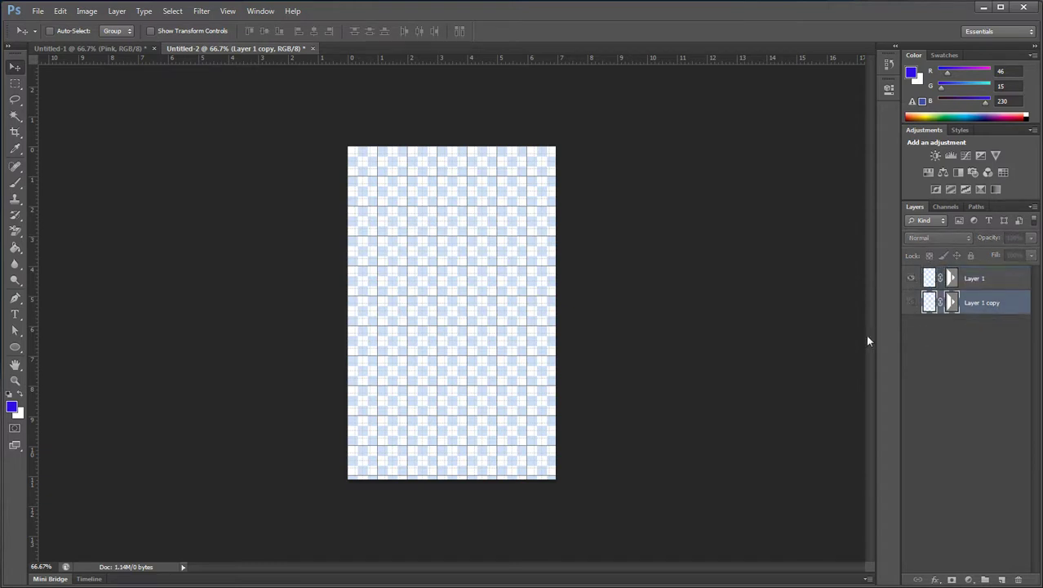
click(977, 285)
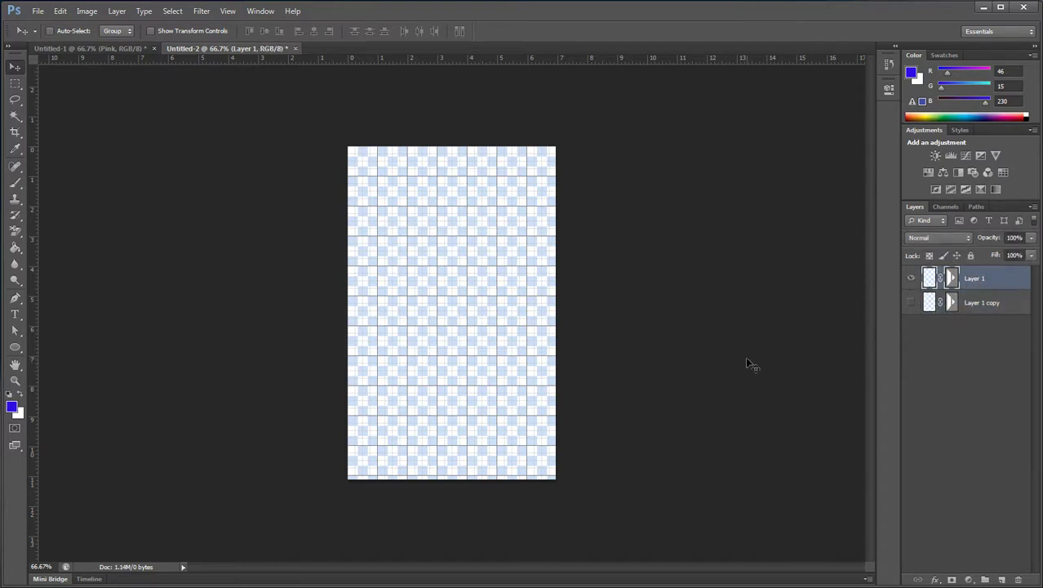
Step: Fill Layer 1 with the white background color and move the masked shape about 0.75 in right, roughly centering it on the canvas
key(ctrl+BackSpace)
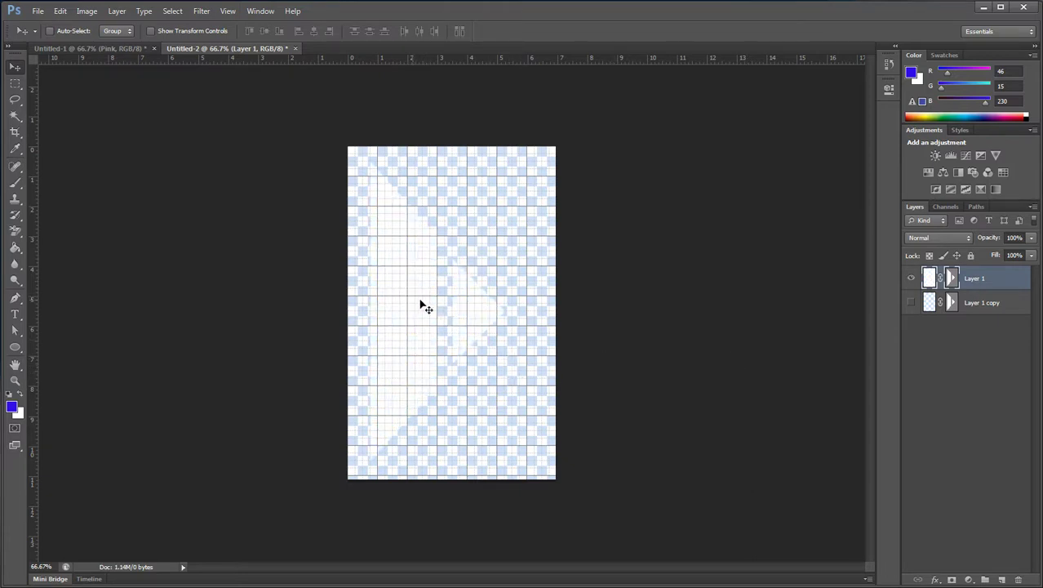
drag(416, 309, 437, 301)
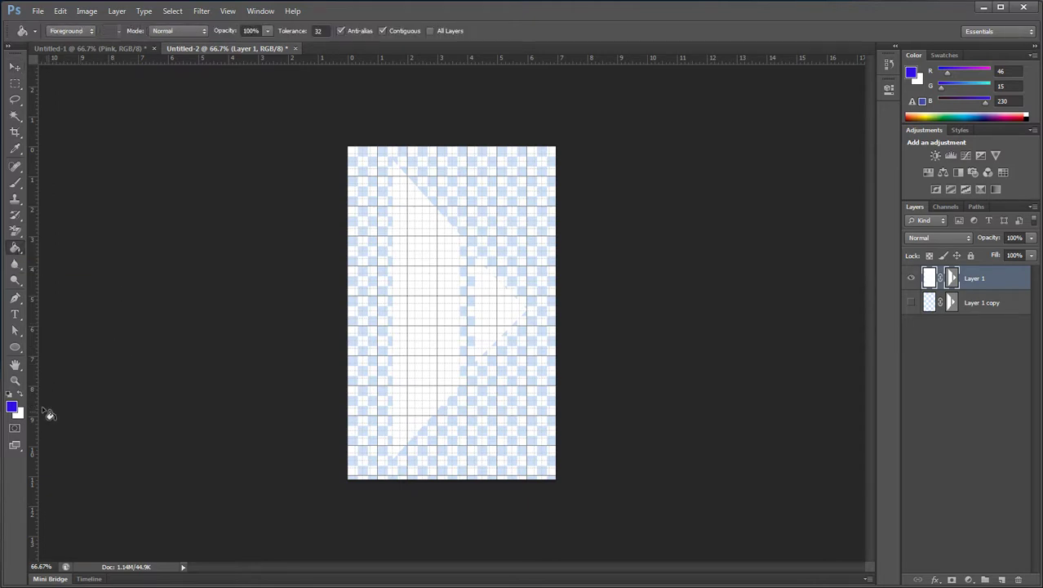
Step: Set the foreground color to dark gray #201f20 and fill the logo shape on Layer 1 with it
click(11, 406)
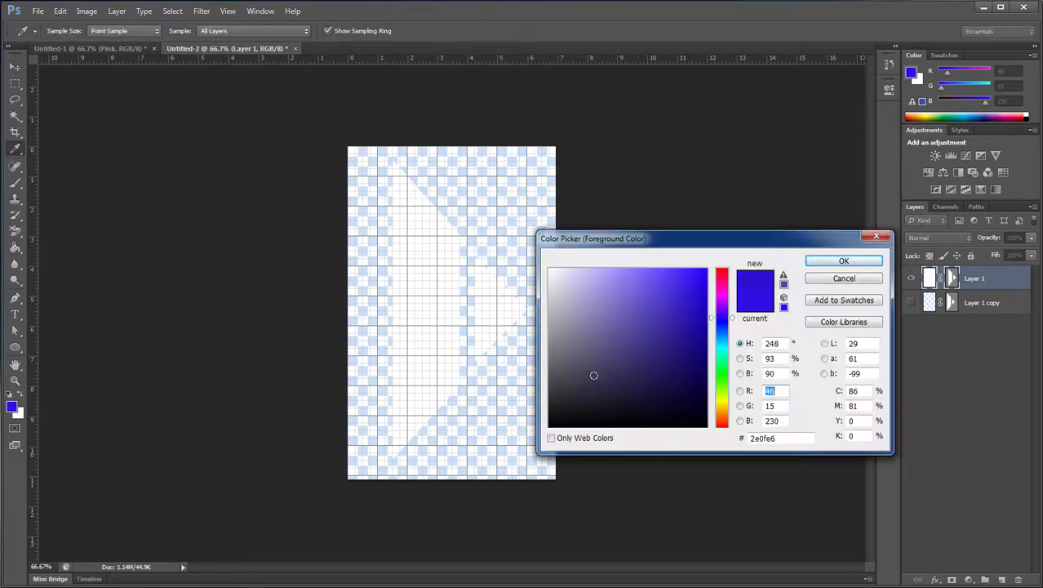
drag(594, 375, 555, 419)
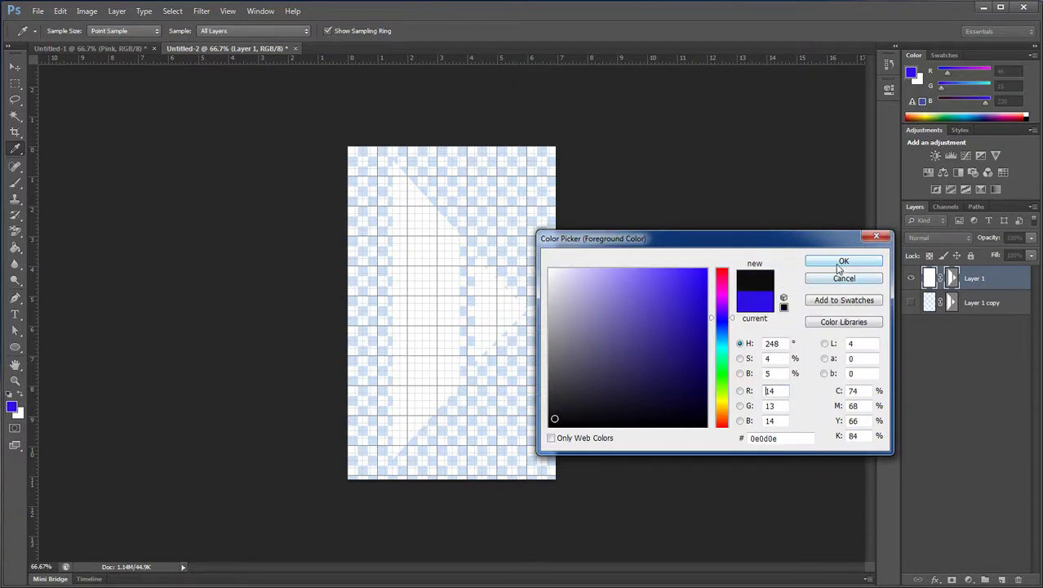
drag(553, 418, 551, 404)
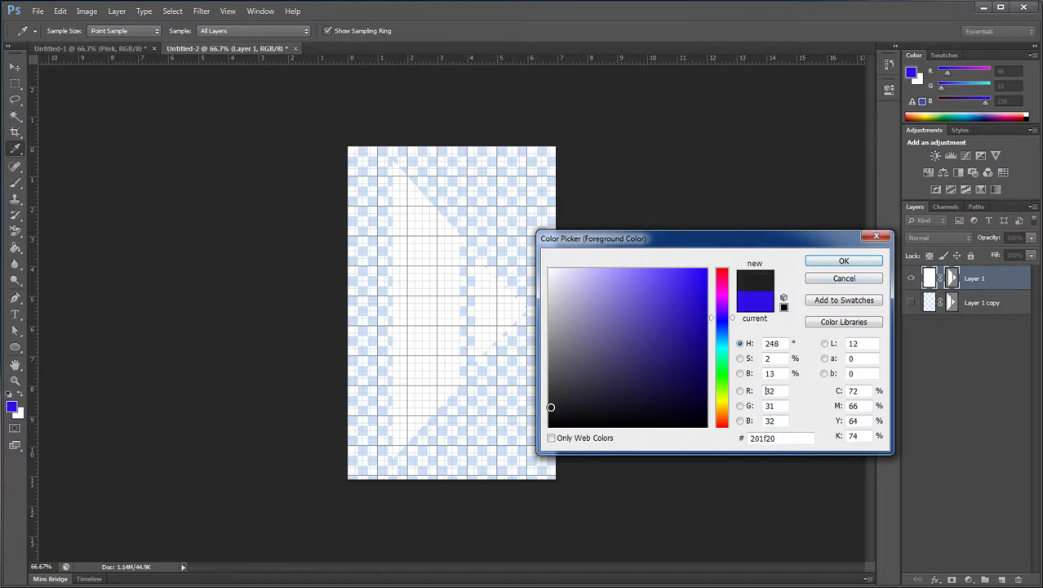
click(844, 261)
key(g)
click(431, 290)
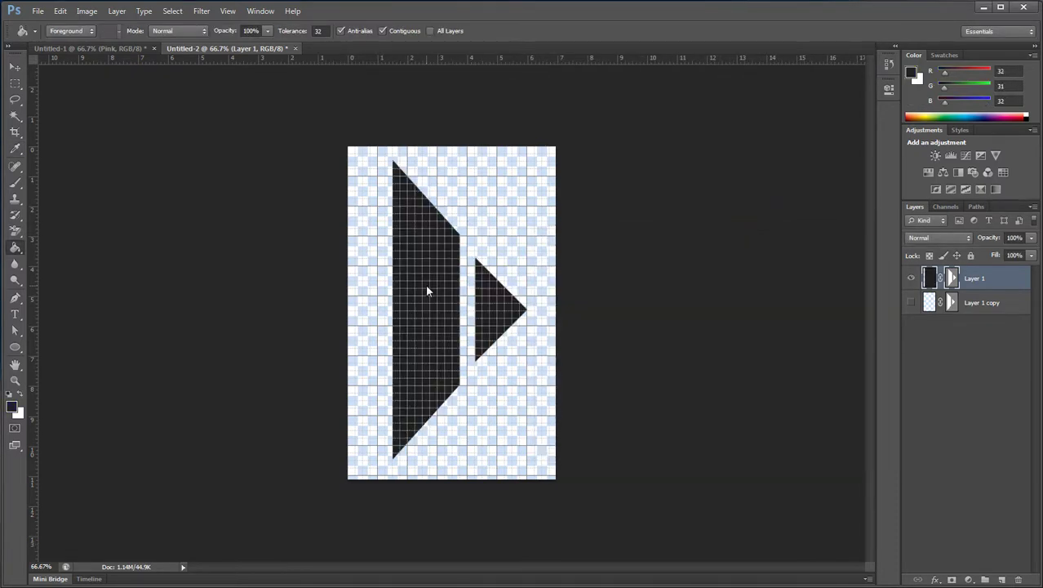
Step: Apply Bevel & Emboss with Contour, Inner Shadow, Inner Glow, Satin, Outer Glow and Drop Shadow layer styles to Layer 1
right_click(970, 282)
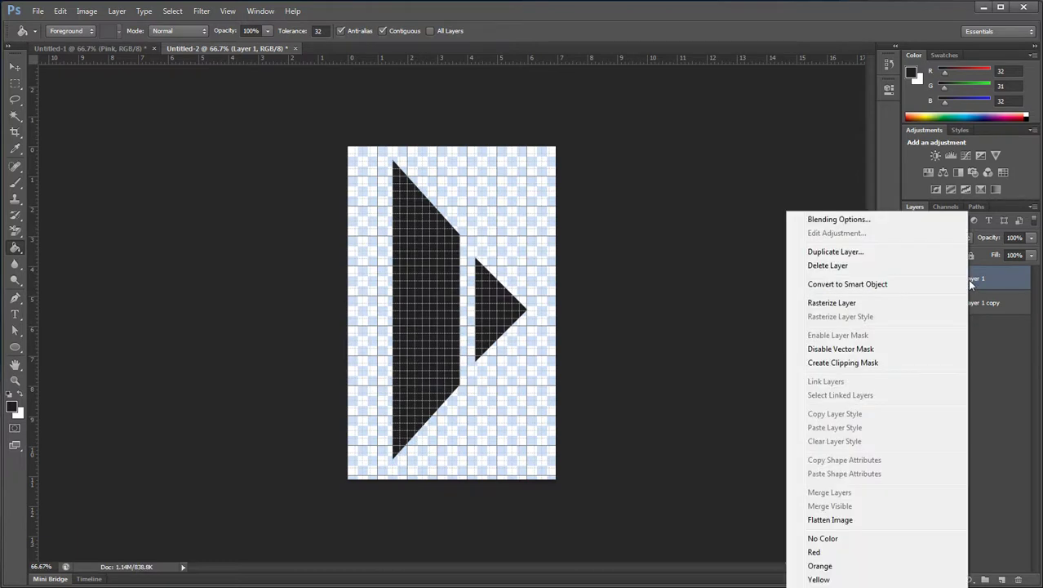
click(846, 220)
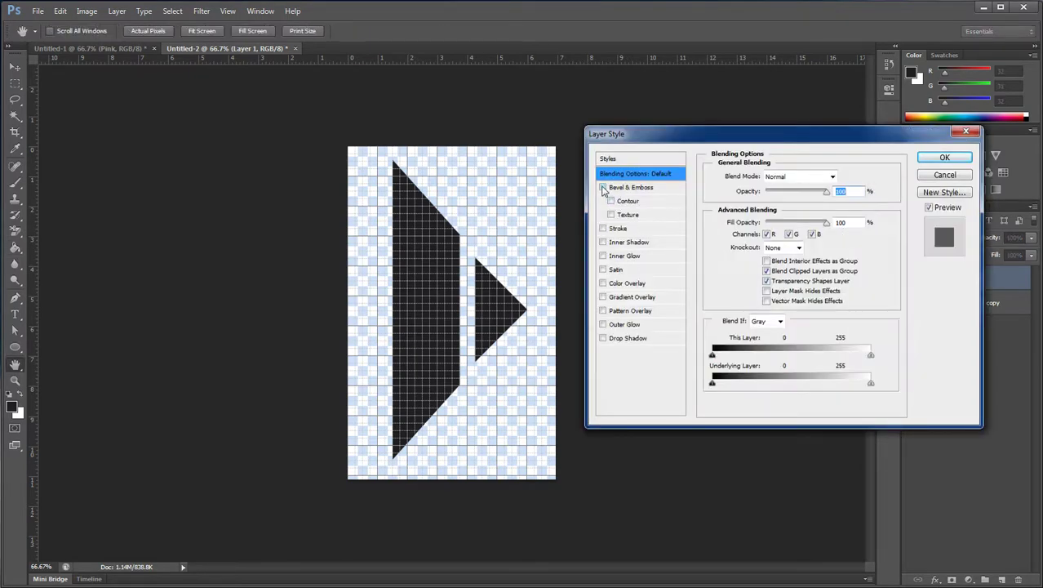
click(603, 188)
click(611, 202)
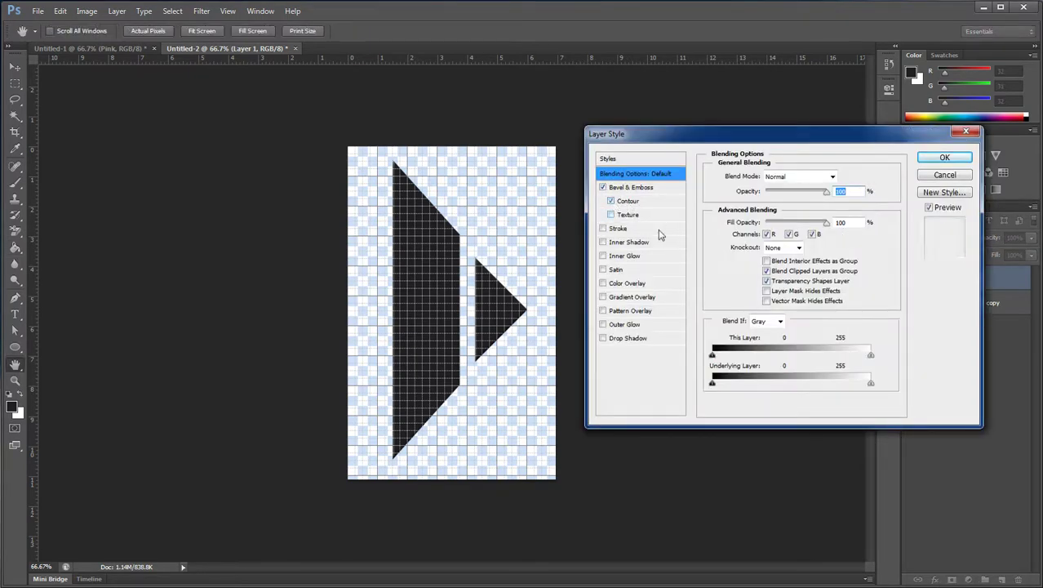
click(603, 243)
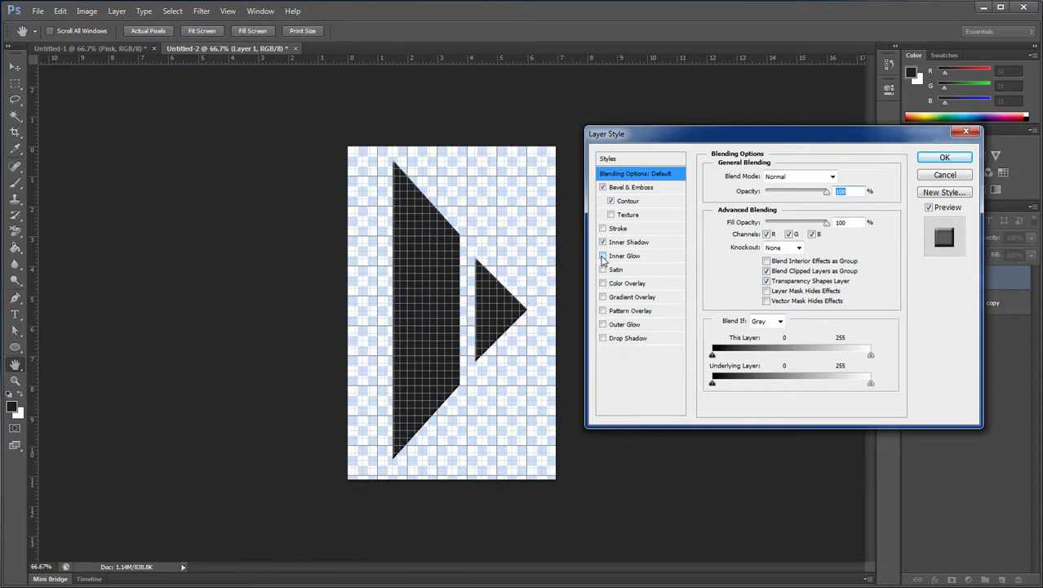
click(604, 256)
click(604, 269)
click(603, 324)
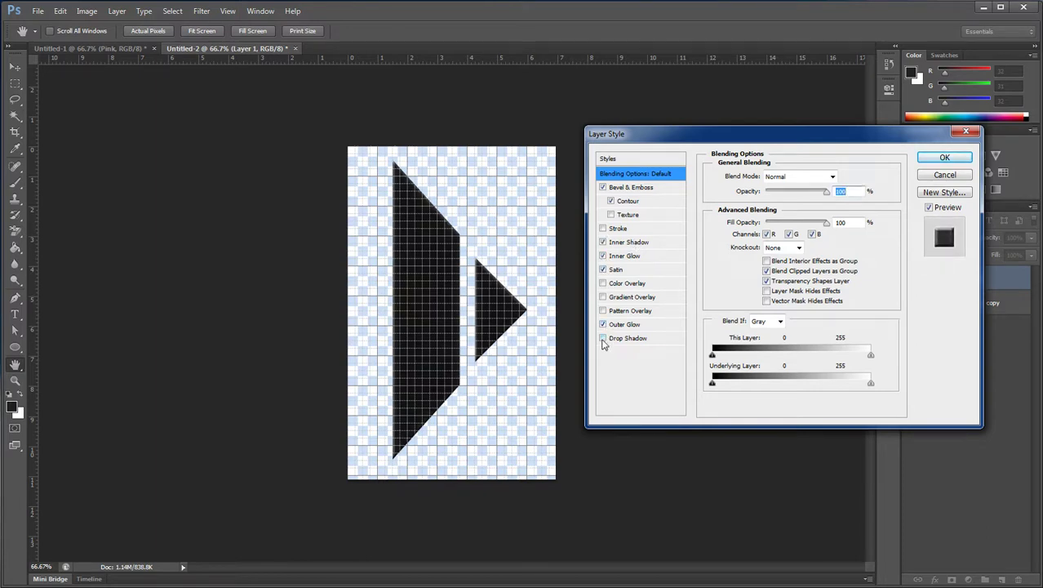
click(603, 339)
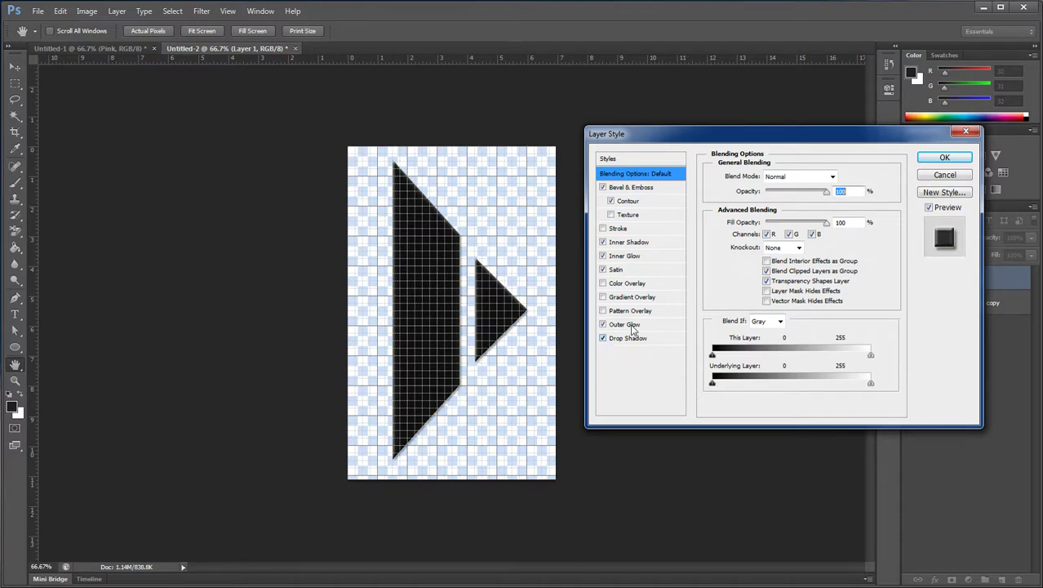
click(943, 158)
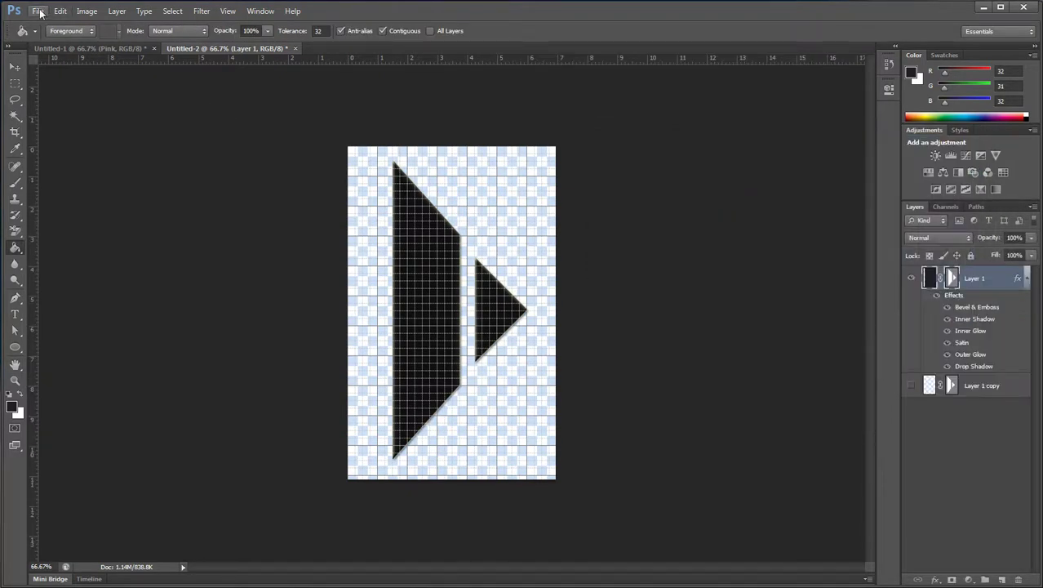
Step: Open the Save for Web export for the logo and examine the whole shape down to its lower tip in the optimized preview
click(38, 11)
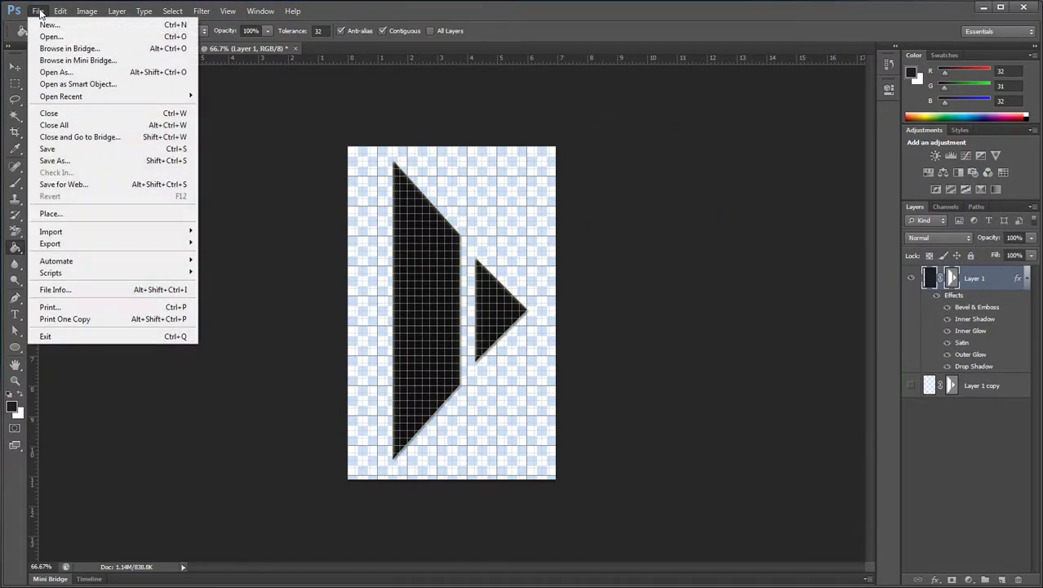
click(73, 184)
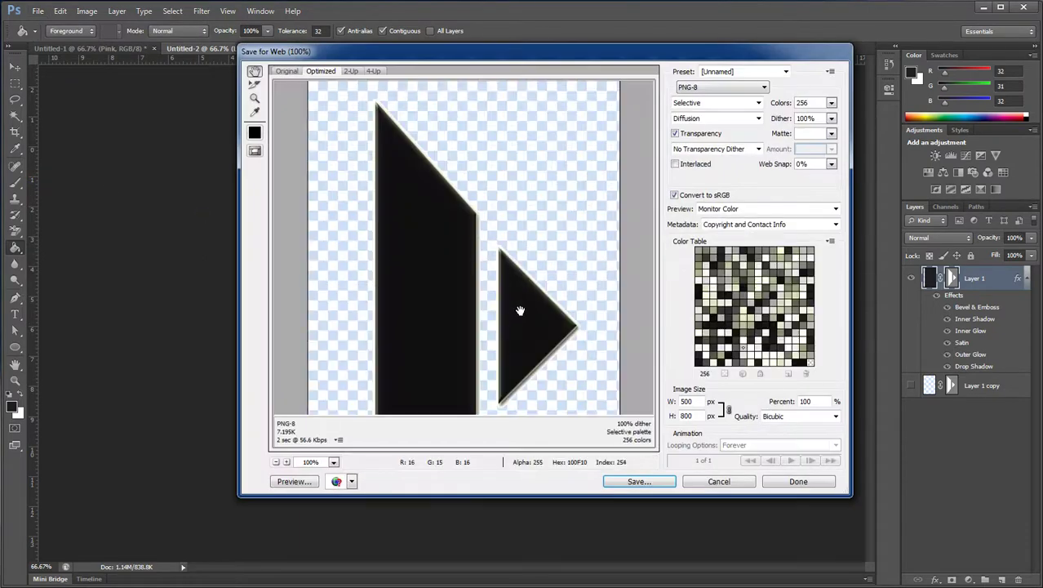
drag(520, 310, 521, 333)
drag(456, 333, 442, 303)
drag(454, 305, 454, 214)
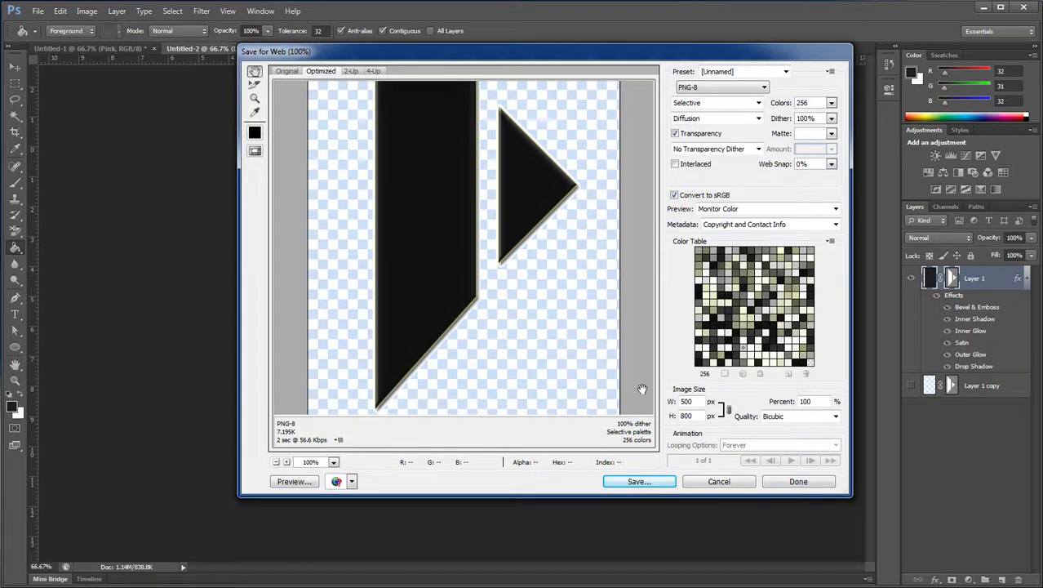